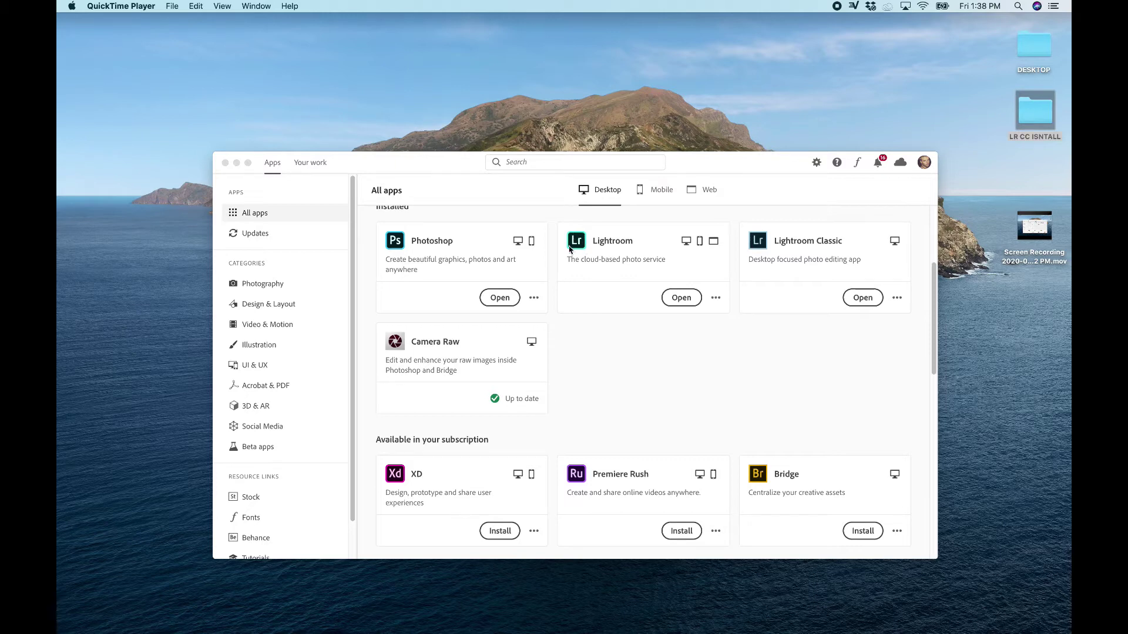
# Step: Bring the Creative Cloud window, showing its All apps list, to the front
pyautogui.click(678, 300)
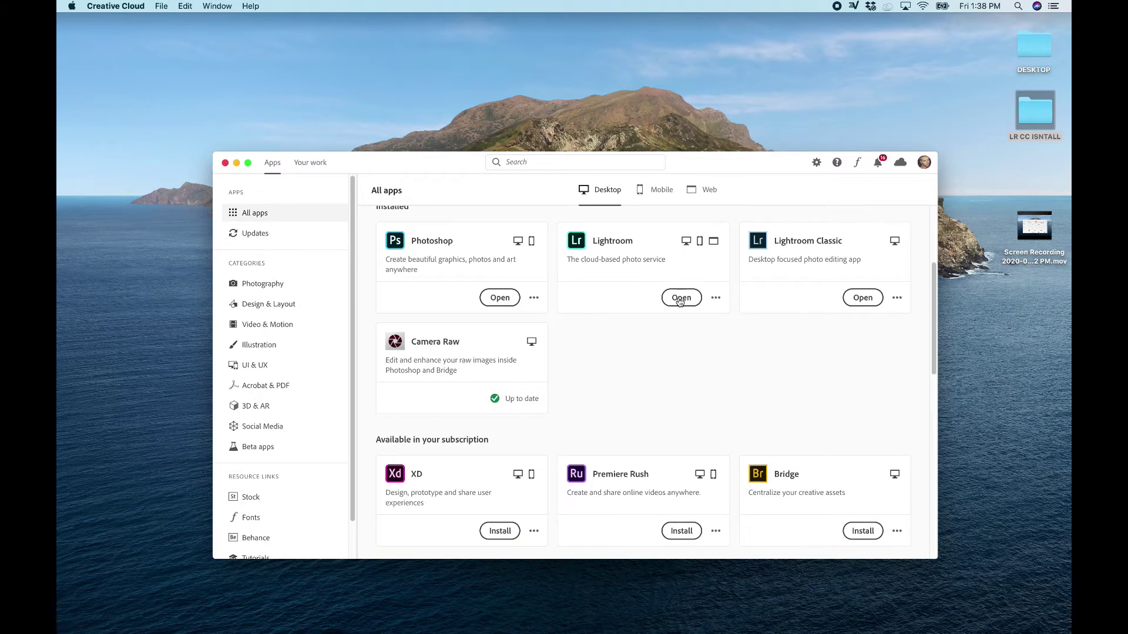
# Step: Launch Lightroom and filter the library to the photos added 8 minutes ago
pyautogui.click(681, 298)
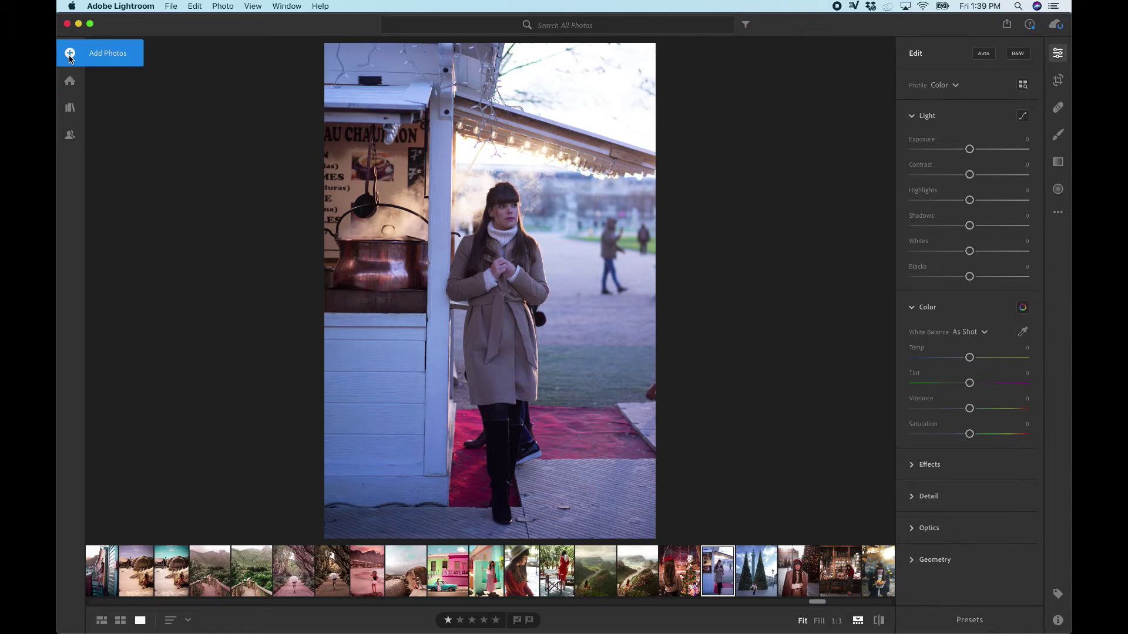
pyautogui.click(70, 80)
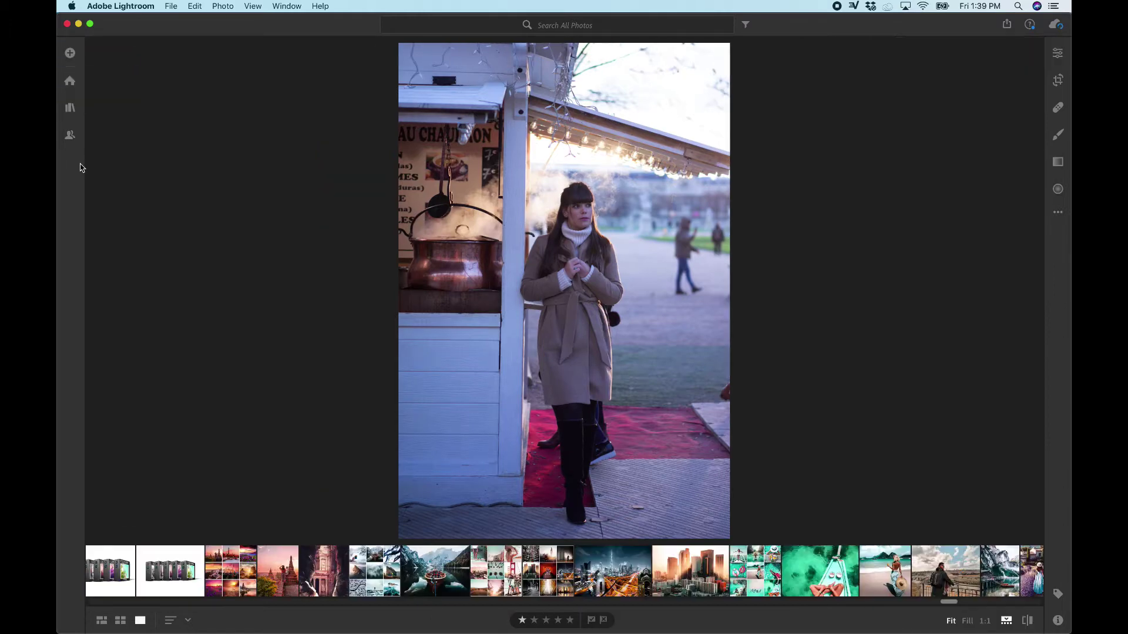
pyautogui.click(69, 107)
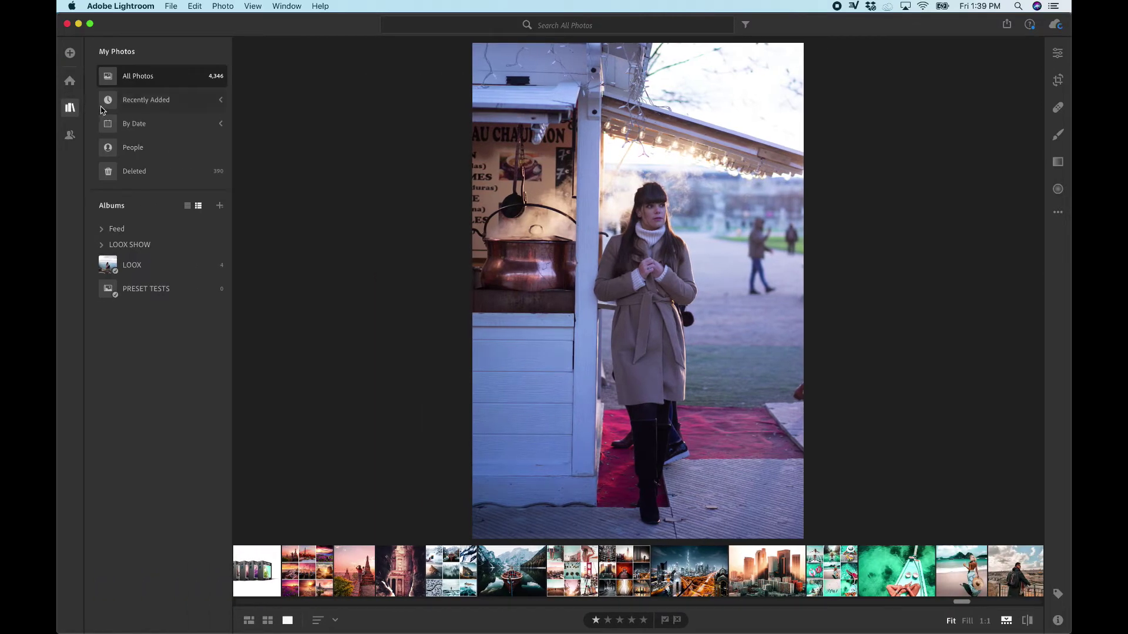
pyautogui.click(147, 98)
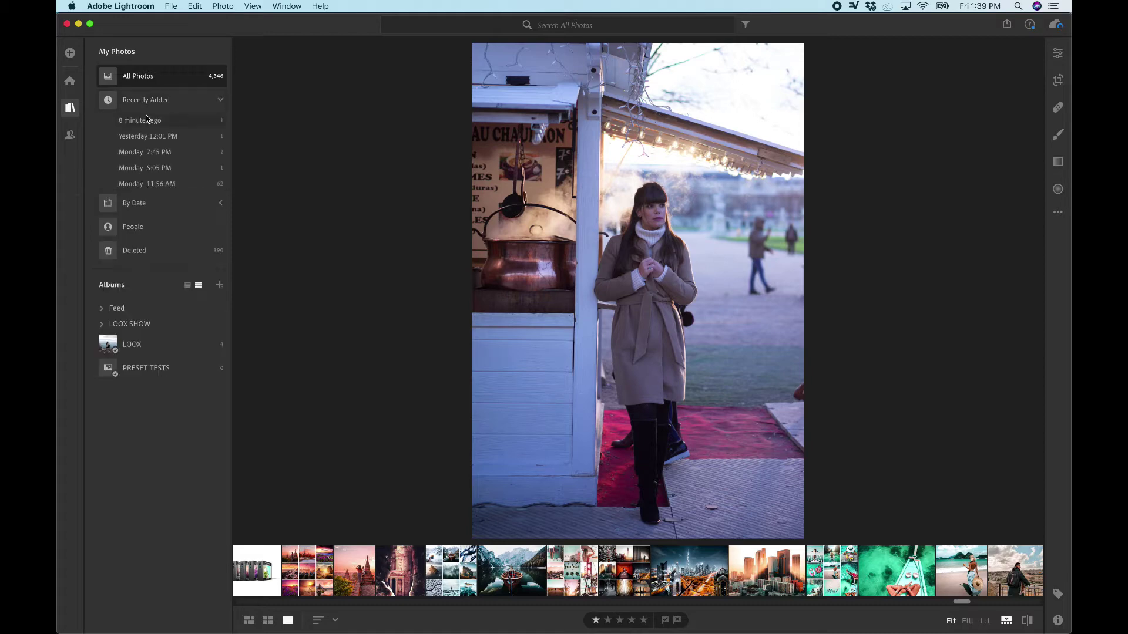
pyautogui.click(141, 121)
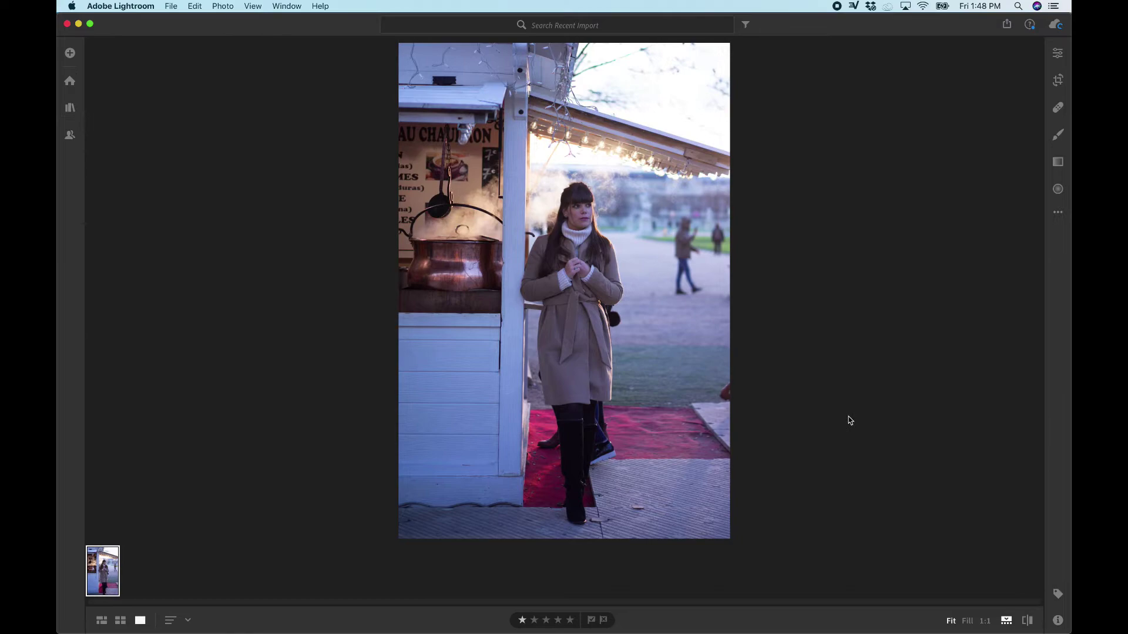
# Step: Import the preset files from Downloads with File > Import Profiles & Presets
pyautogui.click(171, 7)
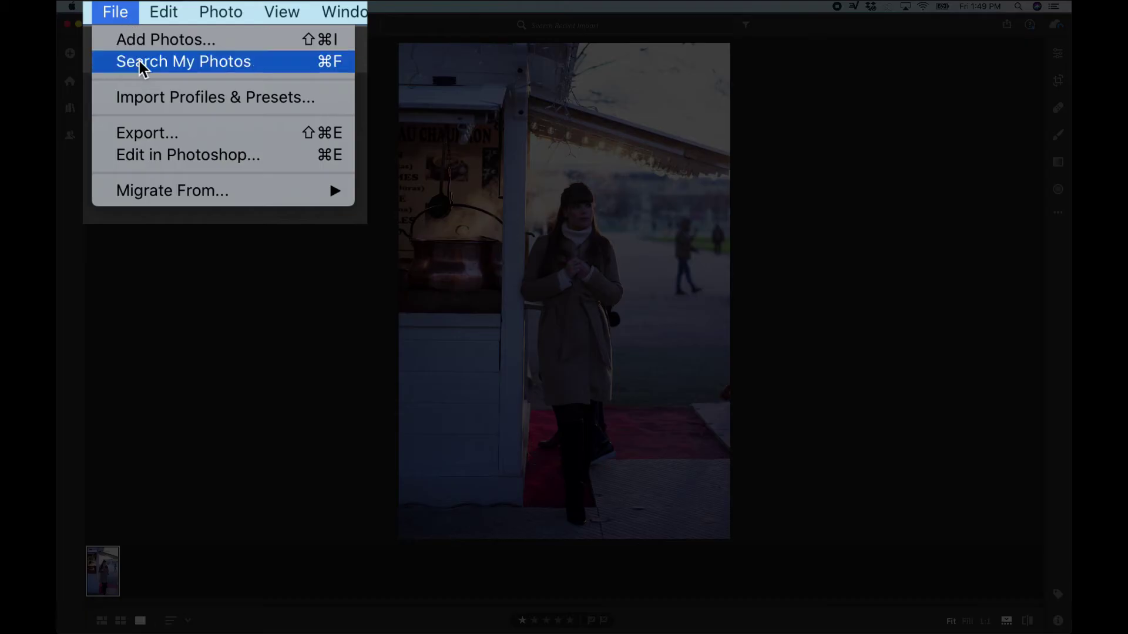
pyautogui.click(215, 96)
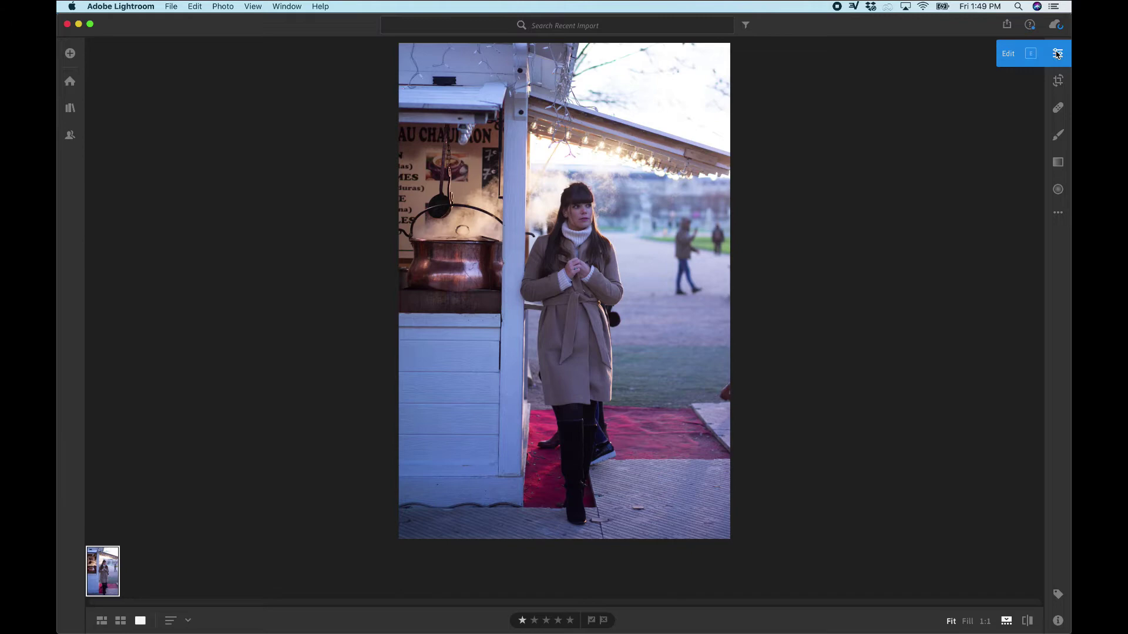
# Step: Preview the TITANIUM - LOOX preset group in the Presets panel, then close the panel
pyautogui.click(1057, 54)
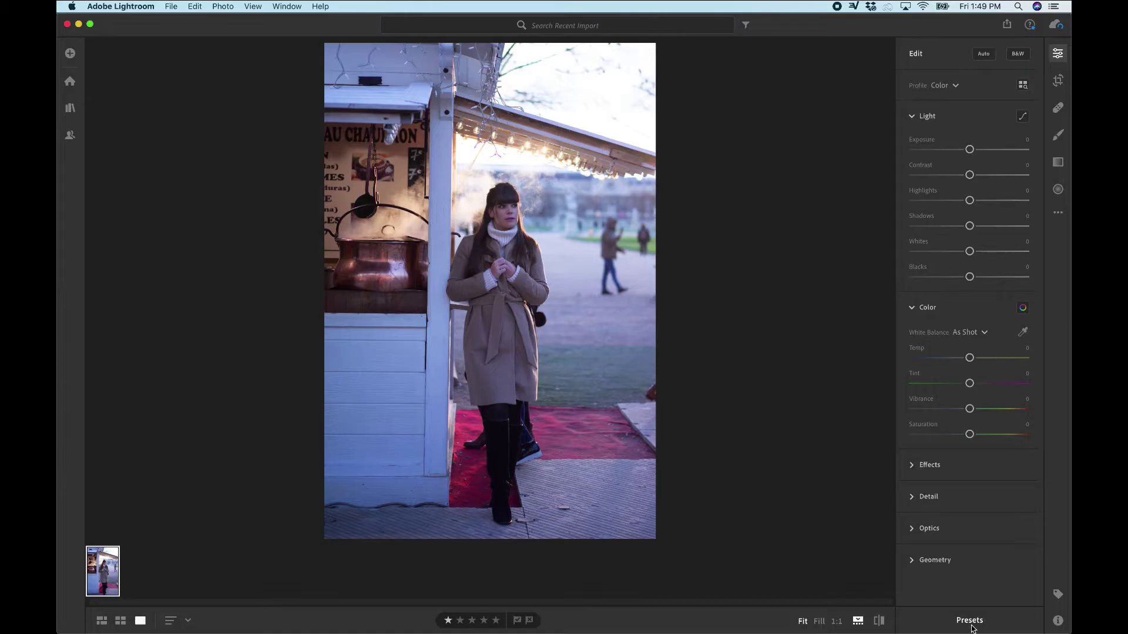
pyautogui.click(970, 621)
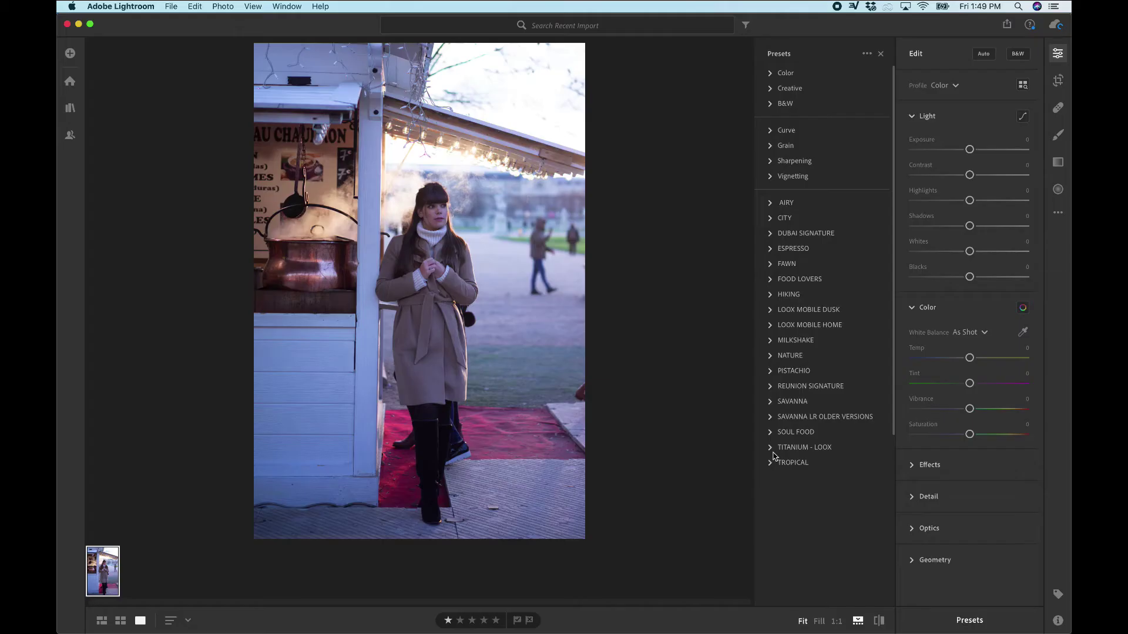
pyautogui.click(771, 447)
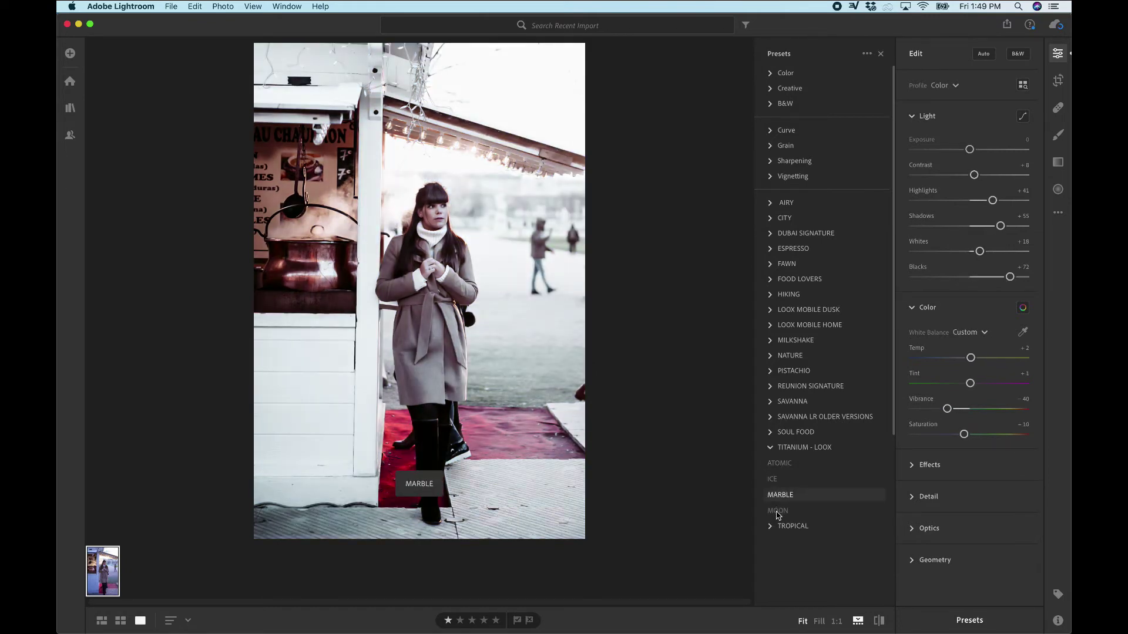
pyautogui.click(772, 448)
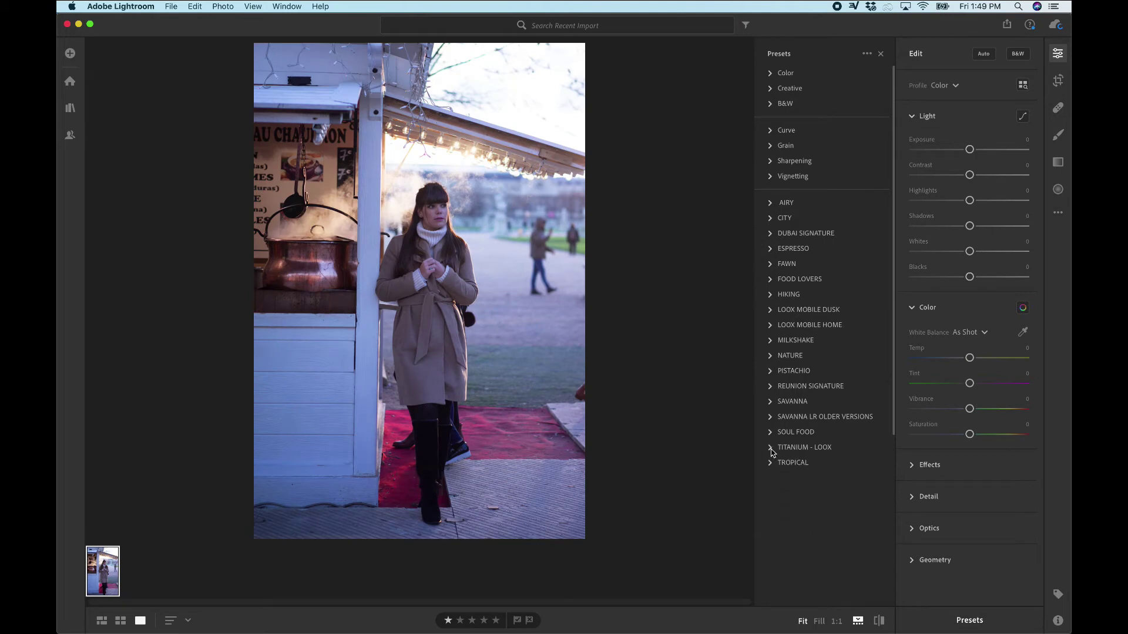
pyautogui.click(879, 55)
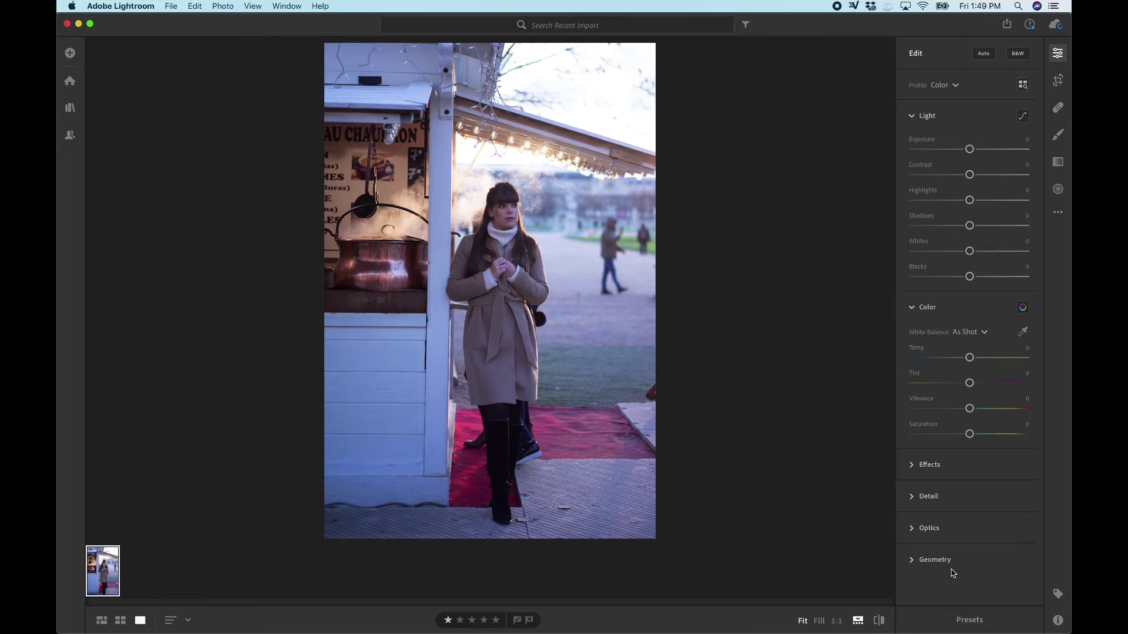
# Step: Reopen Presets and turn off Hide Partially Compatible Presets in its options menu
pyautogui.click(969, 621)
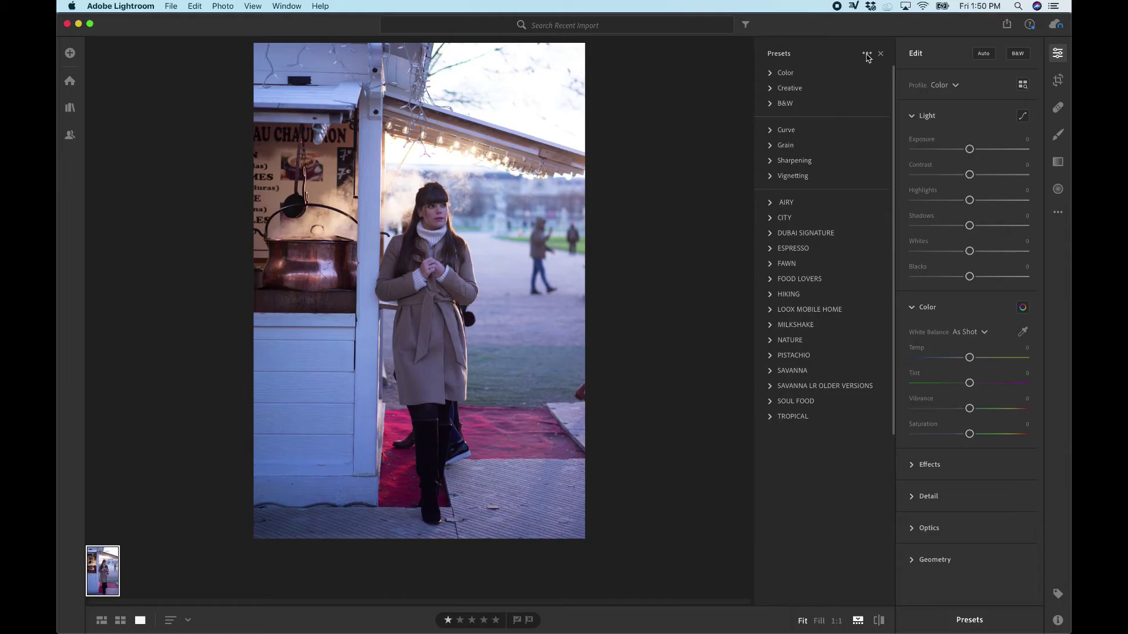
pyautogui.click(867, 57)
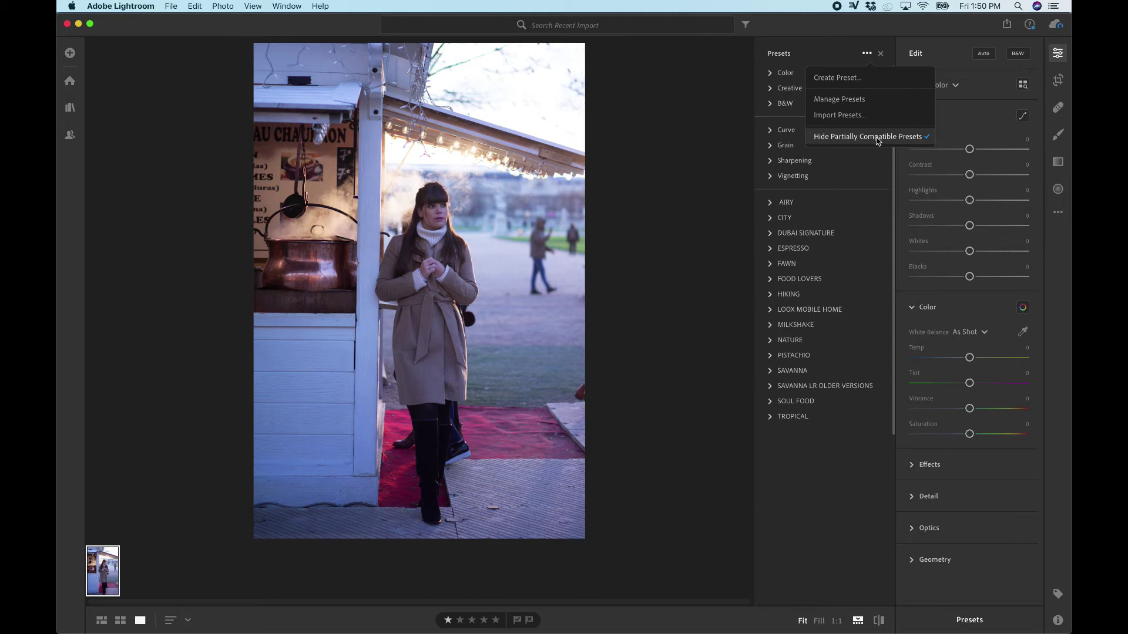
pyautogui.click(878, 141)
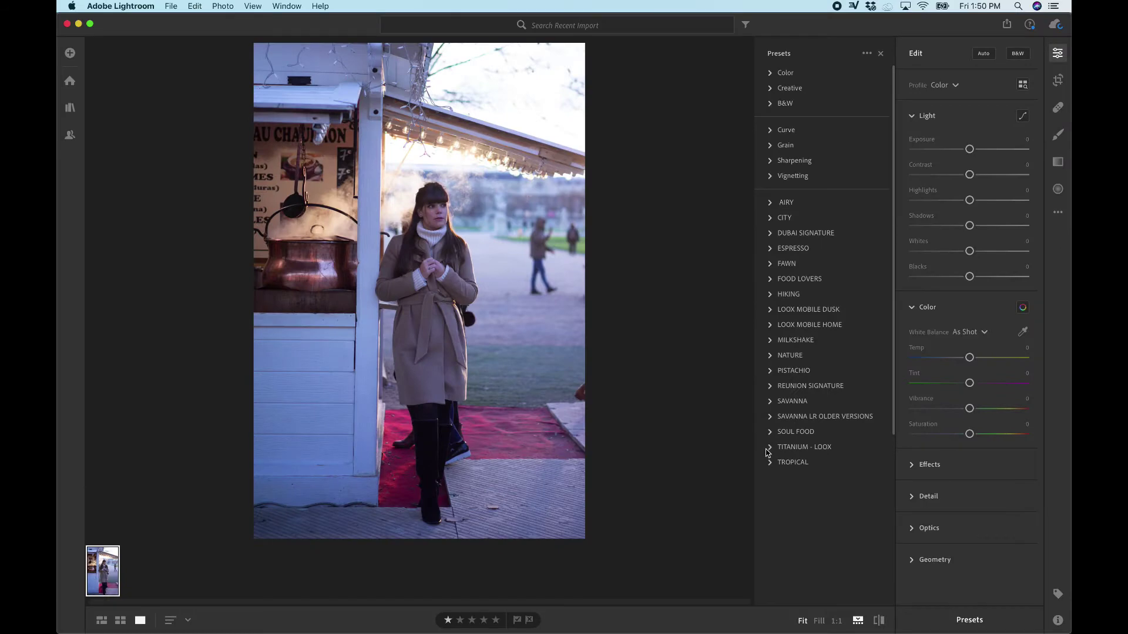
# Step: Expand TITANIUM - LOOX on desktop, then return to the mobile photo library
pyautogui.click(770, 448)
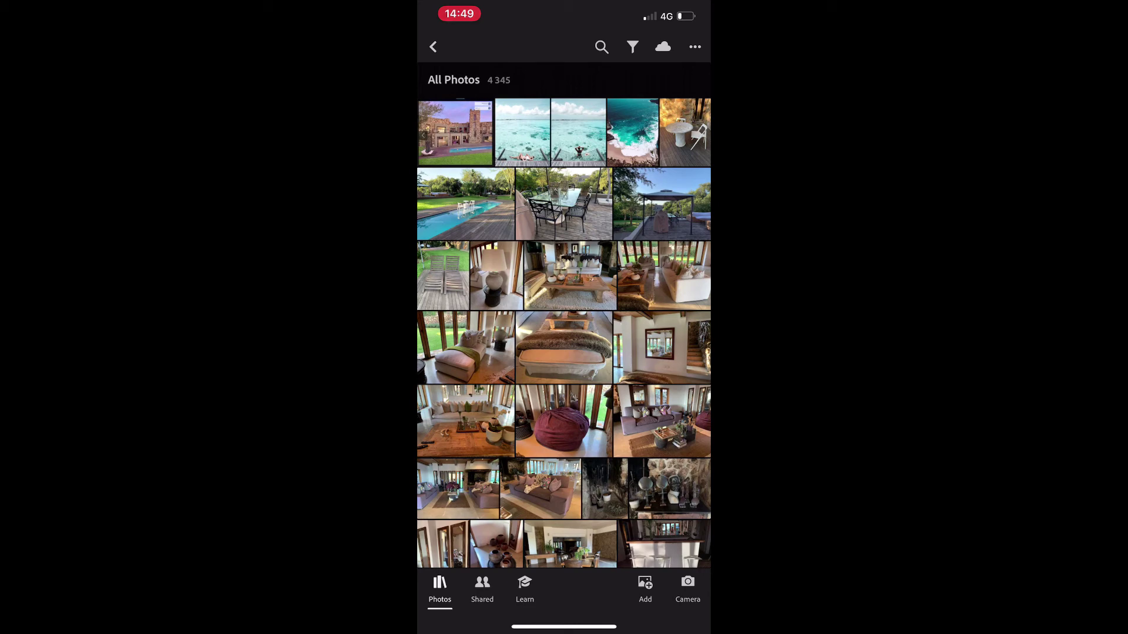
pyautogui.click(433, 46)
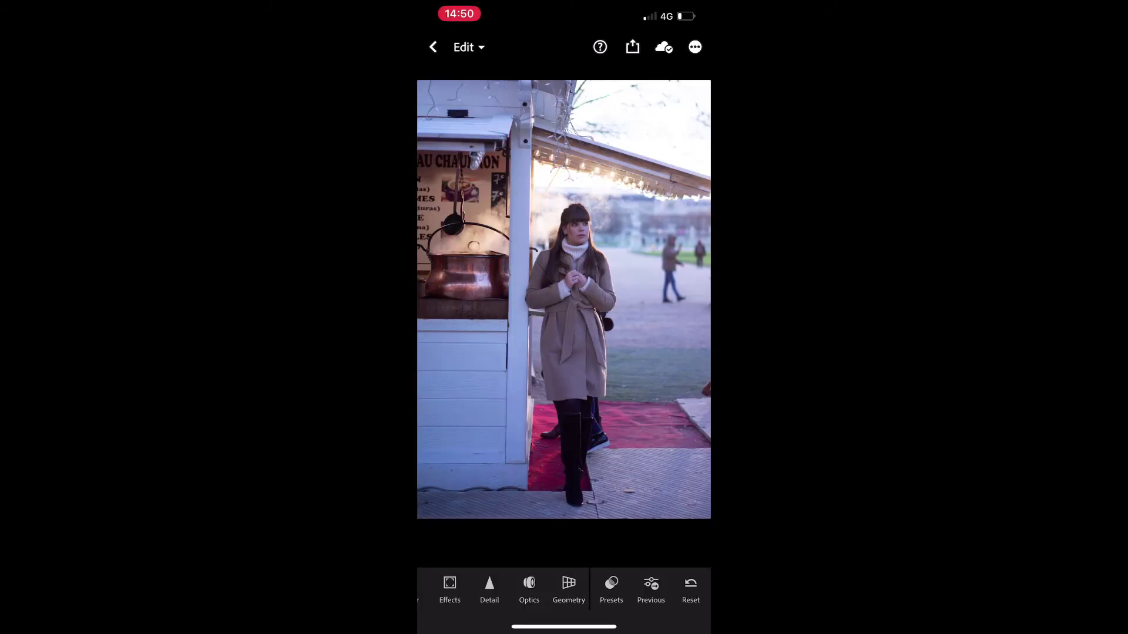
# Step: Open the photo's presets and switch the group to TITANIUM - LOOX
pyautogui.click(610, 589)
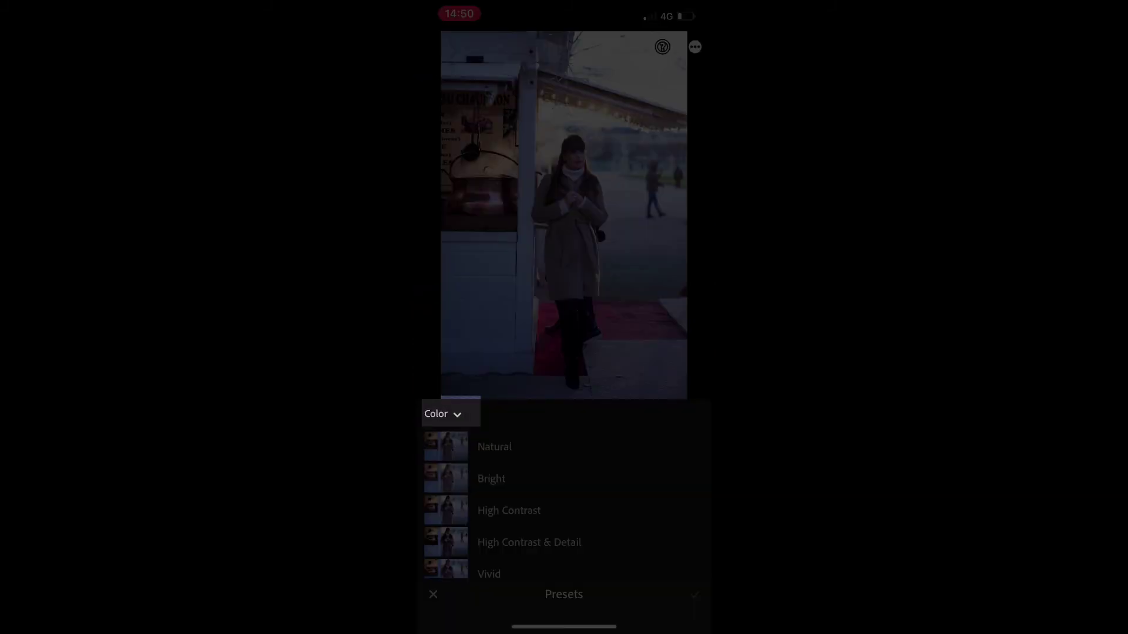
pyautogui.click(441, 414)
pyautogui.scroll(-8, 564, 353)
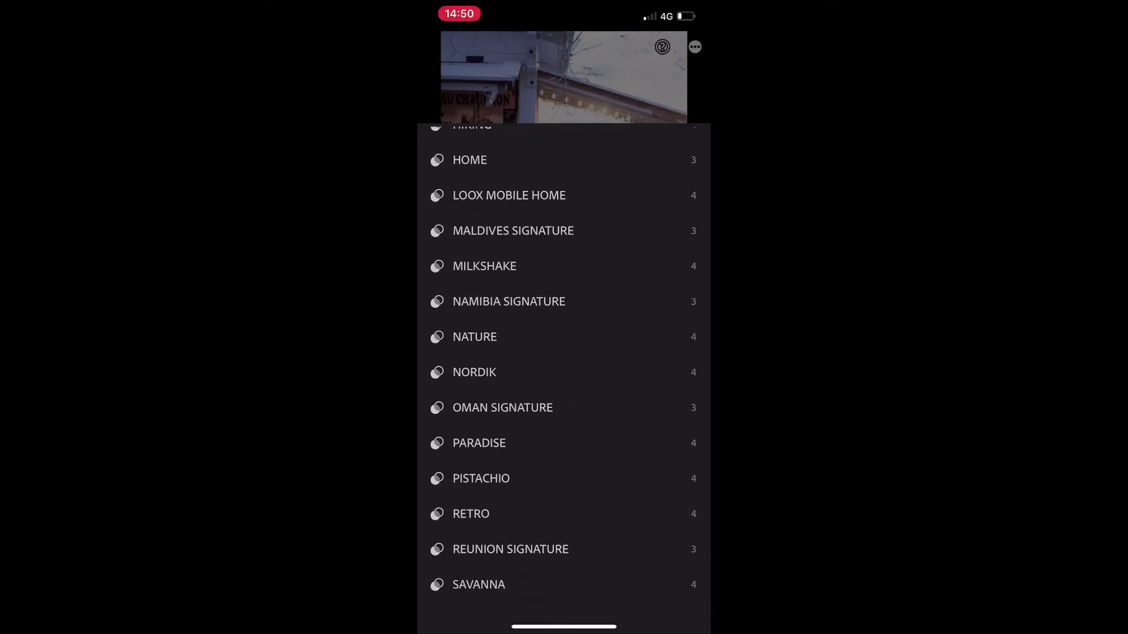
pyautogui.scroll(-8, 564, 352)
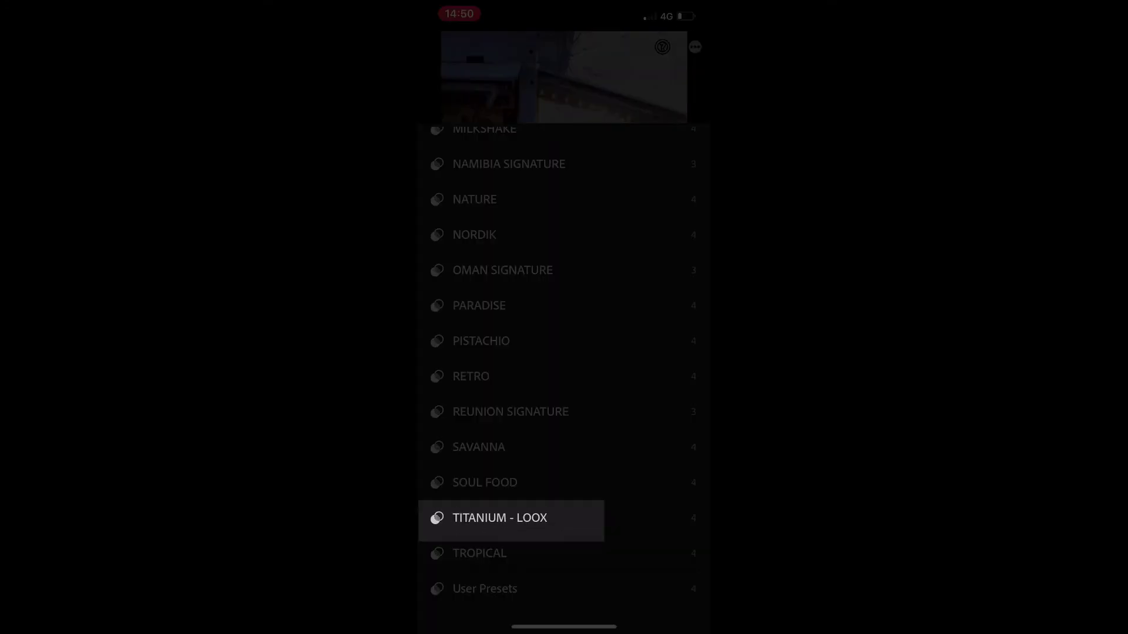
pyautogui.click(500, 518)
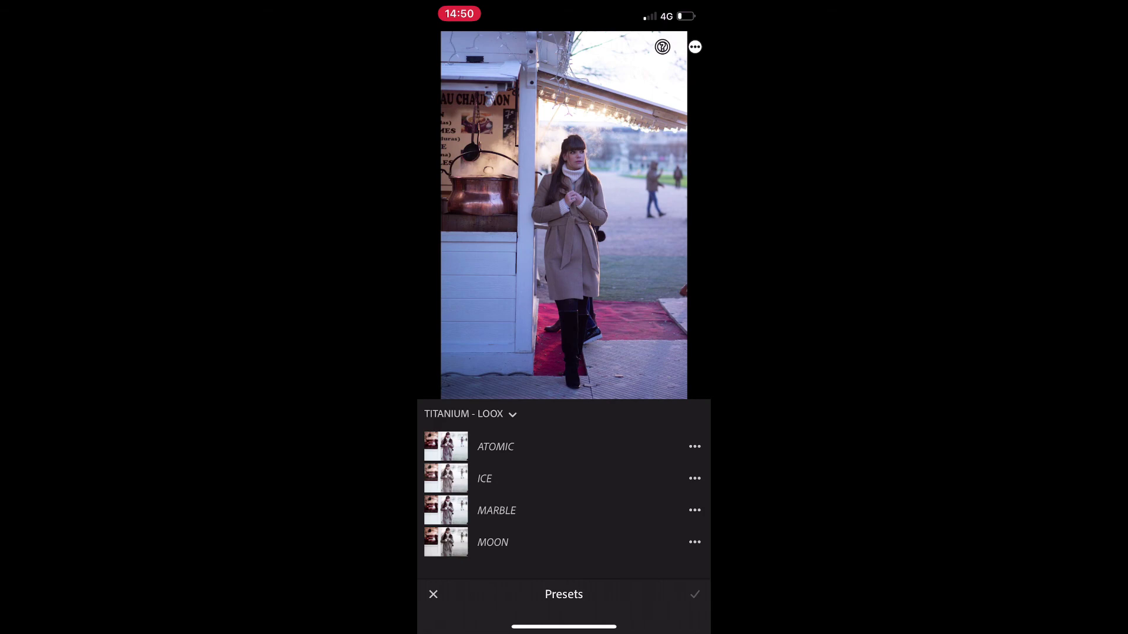
# Step: Try the ATOMIC, ICE, MARBLE and MOON presets and confirm the chosen look
pyautogui.click(496, 447)
pyautogui.click(485, 479)
pyautogui.click(496, 510)
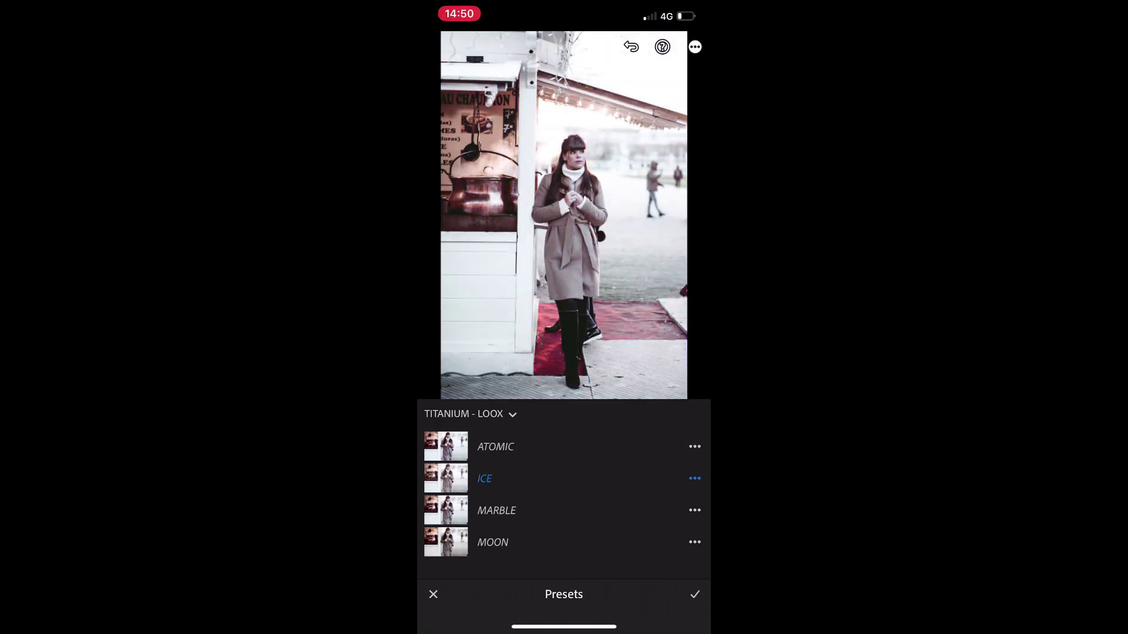
pyautogui.click(493, 542)
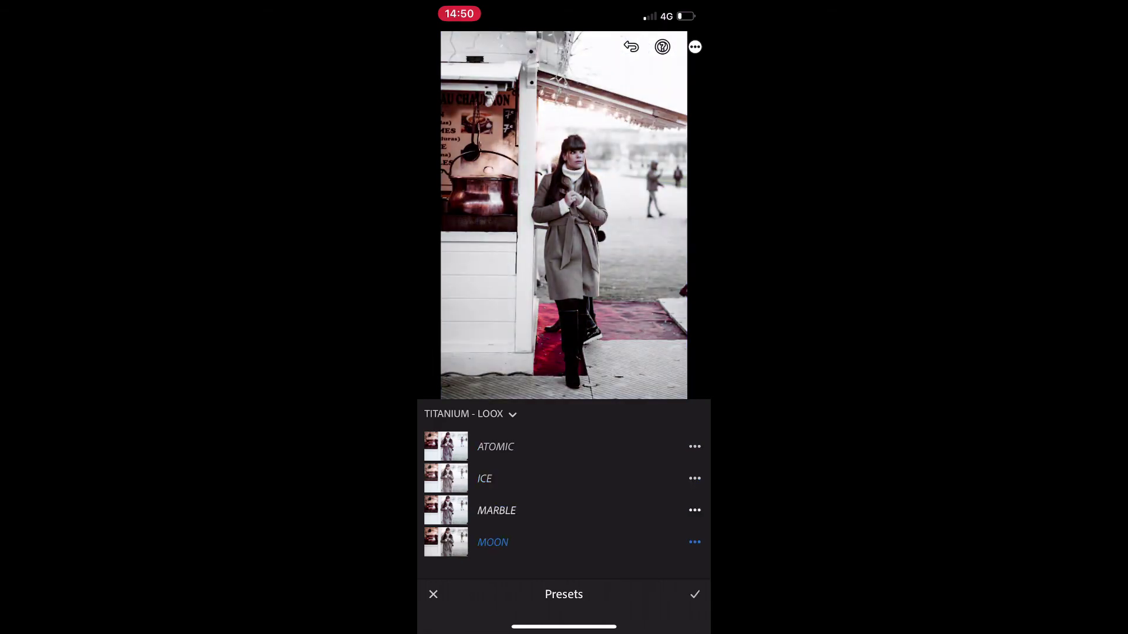
pyautogui.click(496, 511)
pyautogui.click(694, 594)
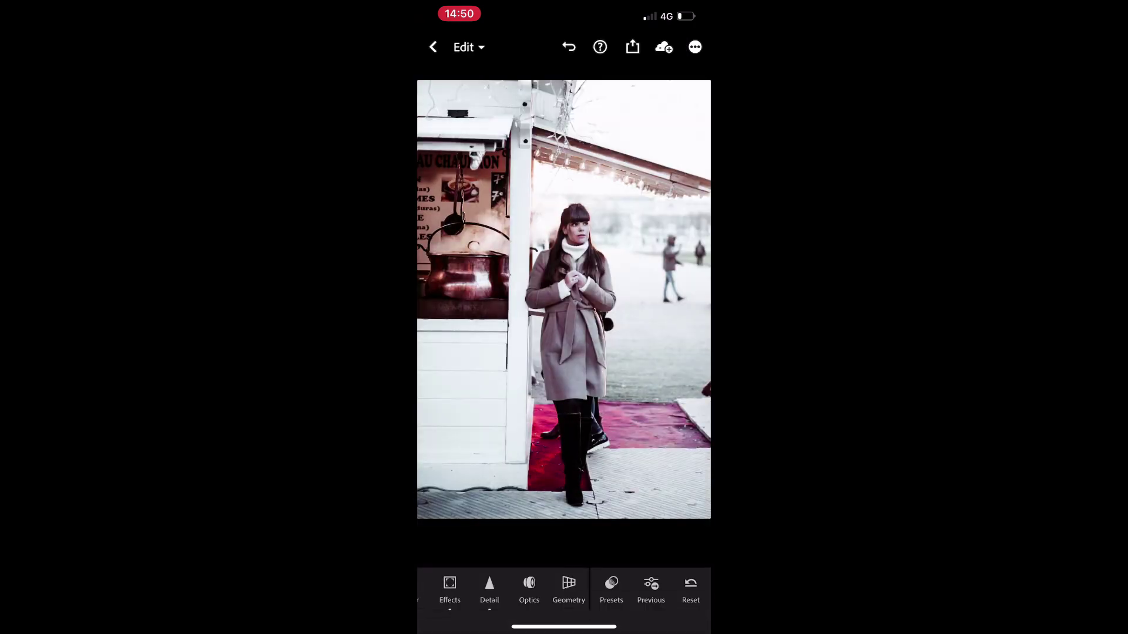